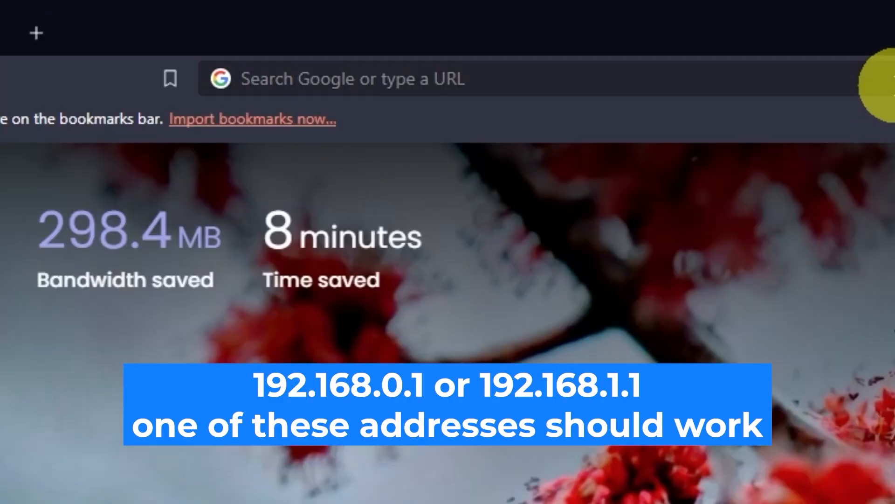
# - Open the router's web interface at 192.168.0.1
pyautogui.click(438, 29)
pyautogui.write('192')
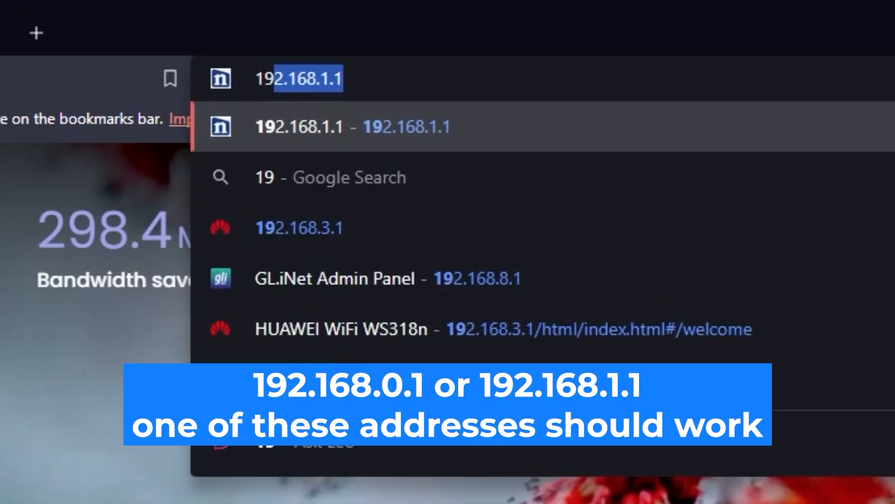
pyautogui.write('.168.')
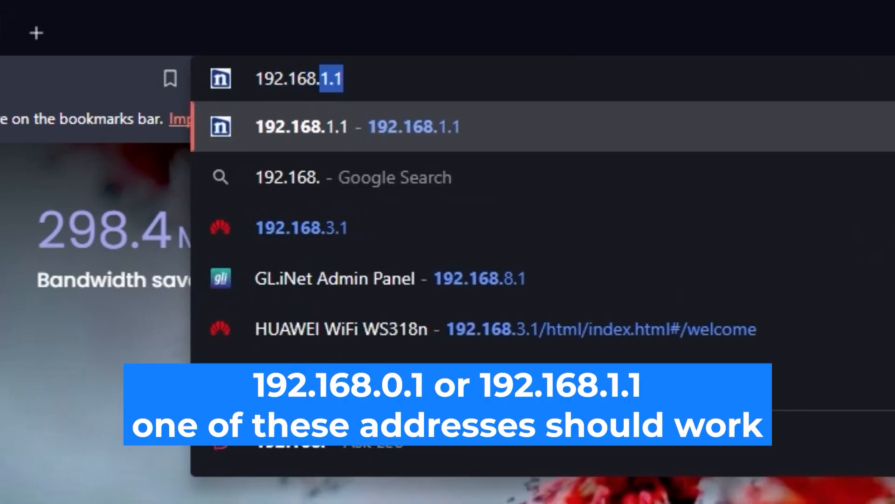
pyautogui.write('0.1')
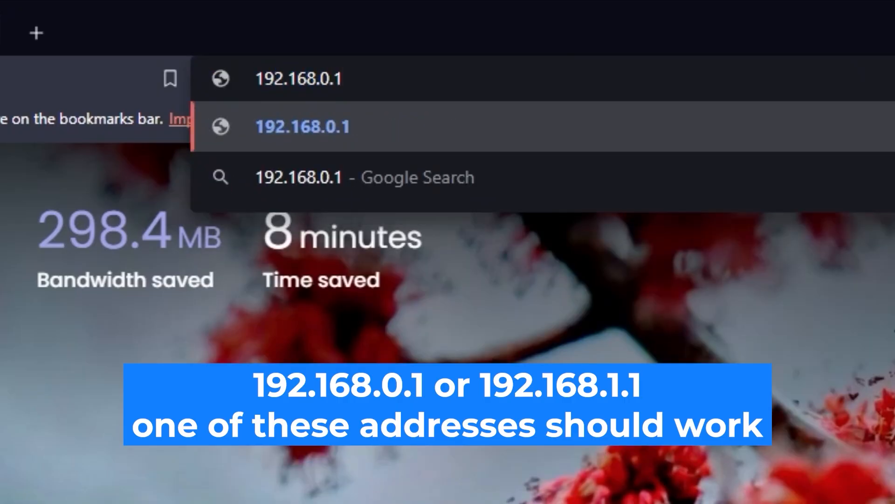
pyautogui.press('Return')
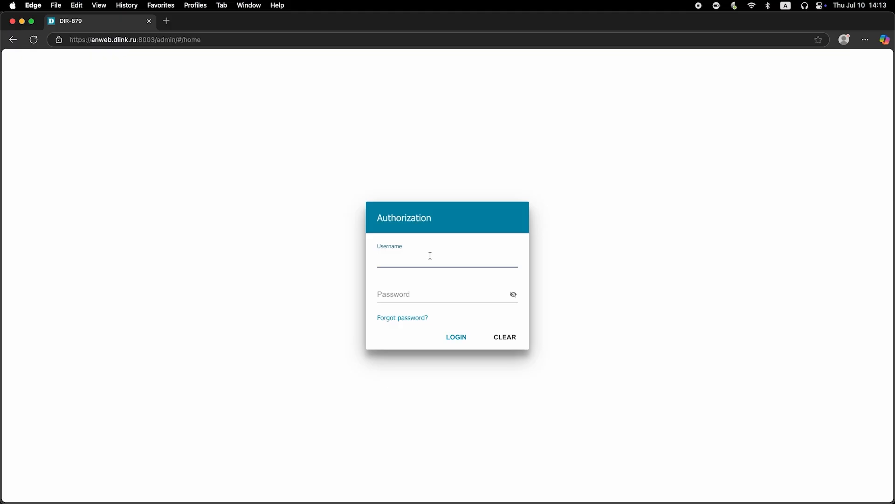
# - Log in to the router with the username admin and the account password, revealing the password before submitting
pyautogui.write('dmin')
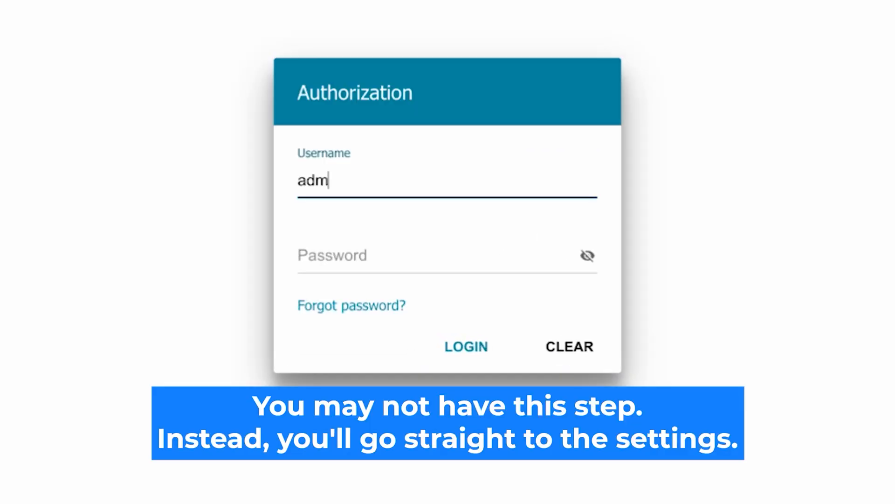
pyautogui.click(344, 257)
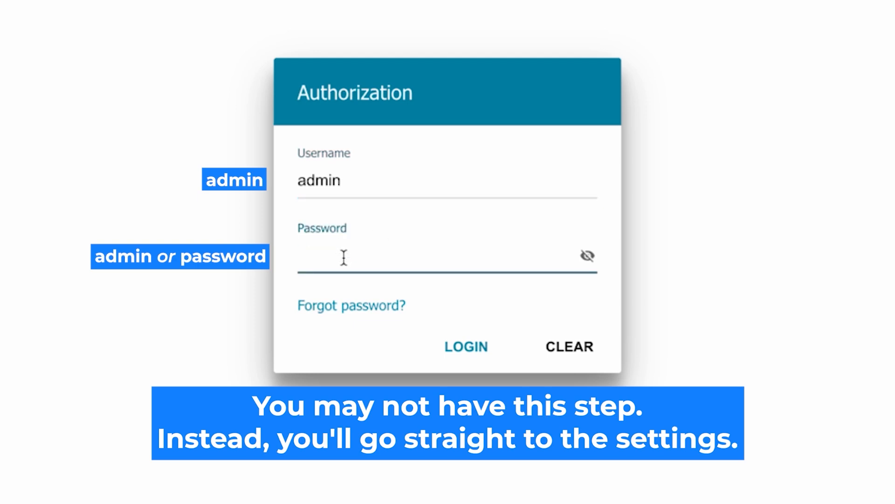
pyautogui.write('password')
pyautogui.click(587, 255)
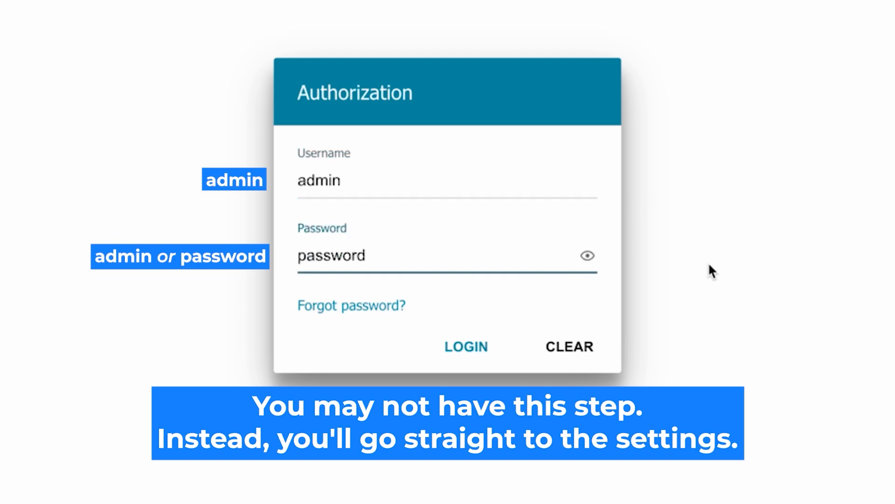
pyautogui.click(451, 346)
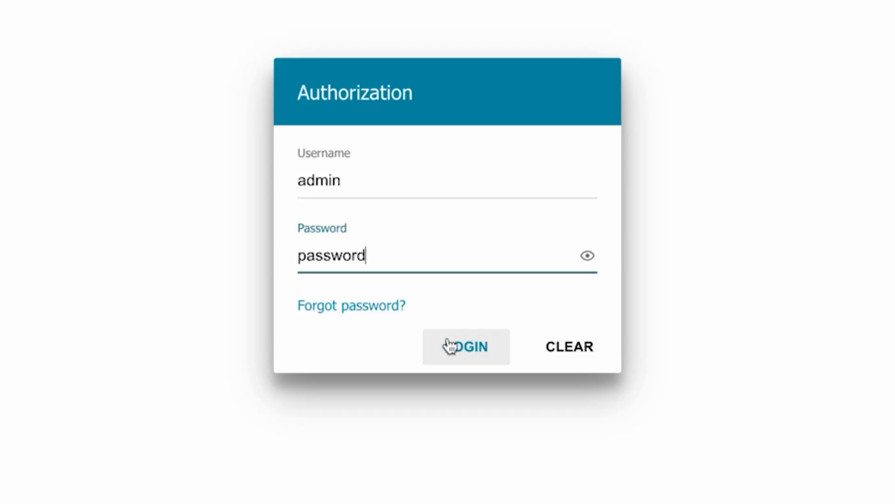
pyautogui.click(451, 345)
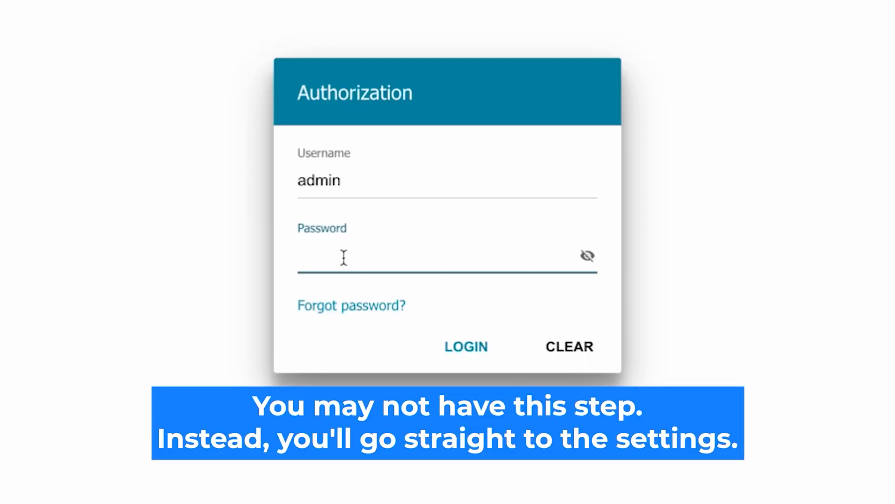
# - Enter the router password again for the admin account, reveal it and submit the login
pyautogui.write('*******')
pyautogui.write('d')
pyautogui.click(587, 255)
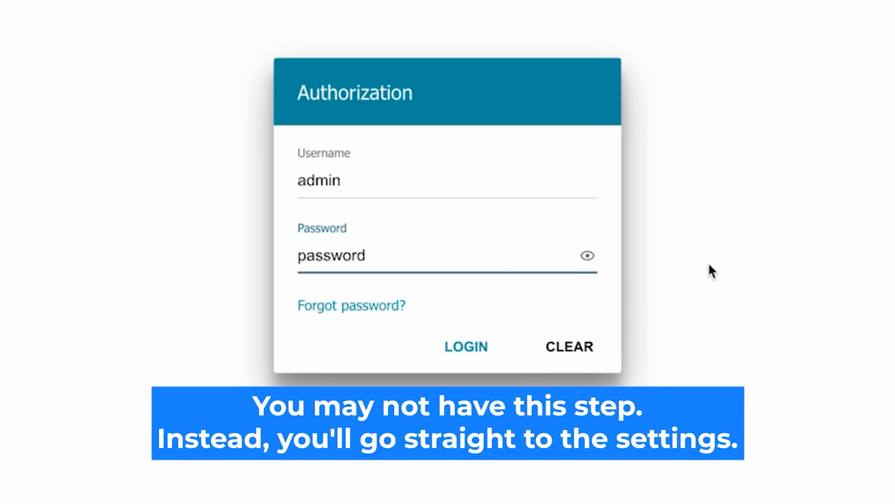
pyautogui.click(450, 344)
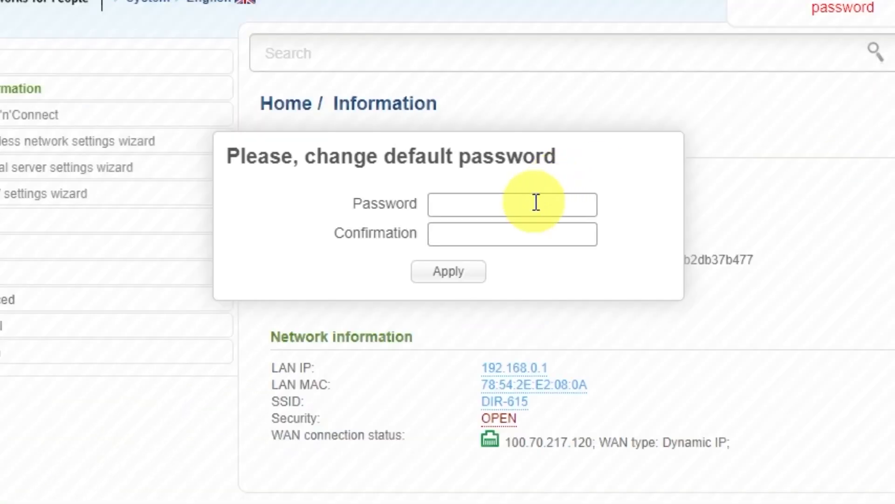
# - Replace the router's default password by entering and confirming a new one, and apply the change
pyautogui.click(487, 164)
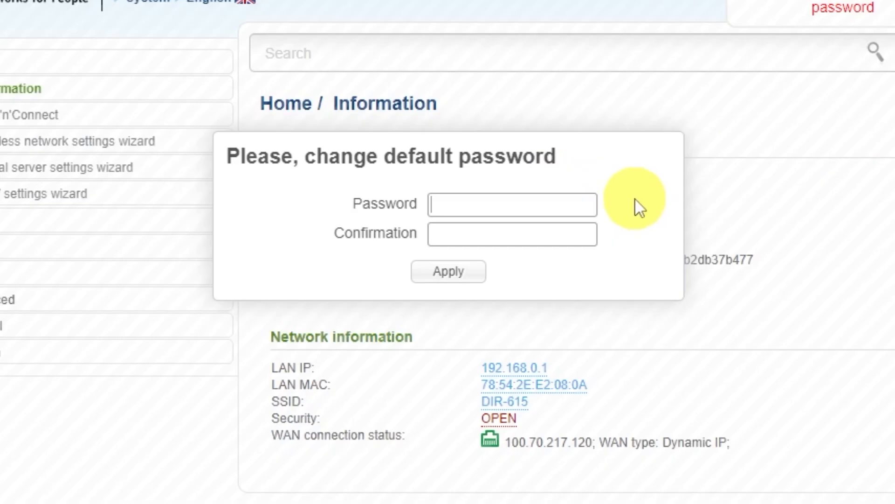
pyautogui.write('••••••••')
pyautogui.click(578, 229)
pyautogui.write('••')
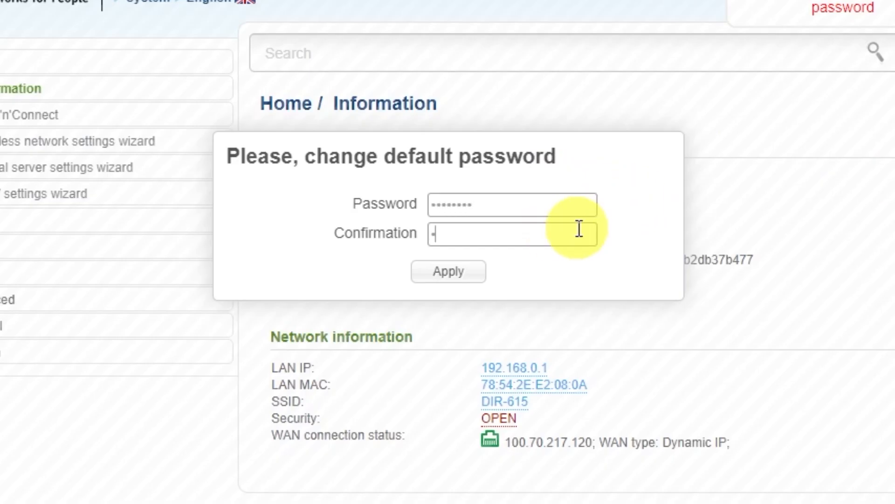
pyautogui.write('•••••••')
pyautogui.click(471, 273)
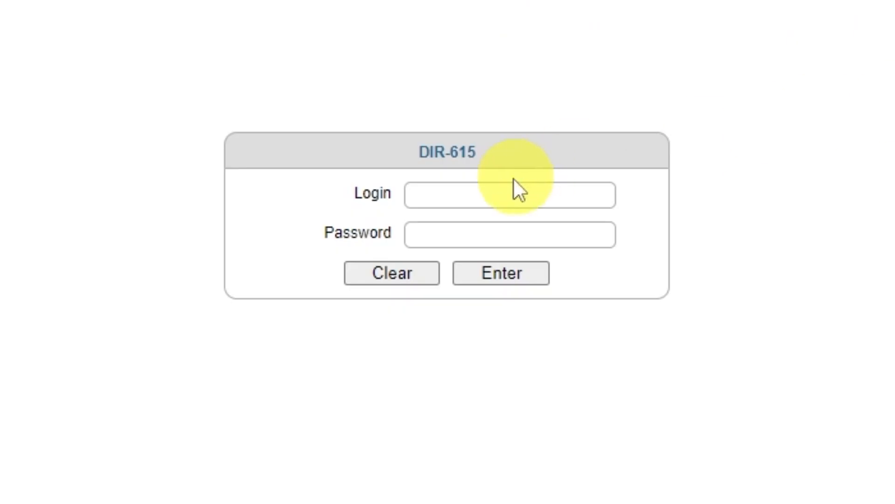
# - Log in to the DIR-615 as admin with the new password and decline saving the credentials in the browser
pyautogui.click(480, 194)
pyautogui.write('admin')
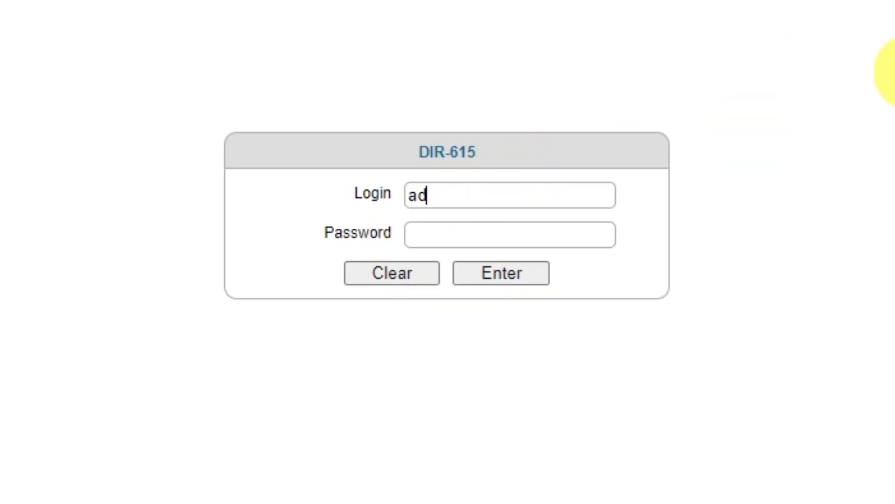
pyautogui.click(546, 236)
pyautogui.write('admin123')
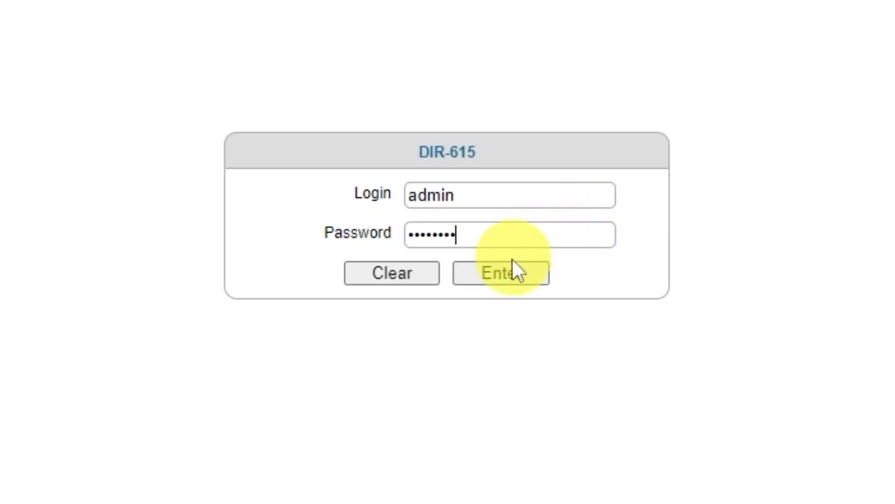
pyautogui.click(504, 279)
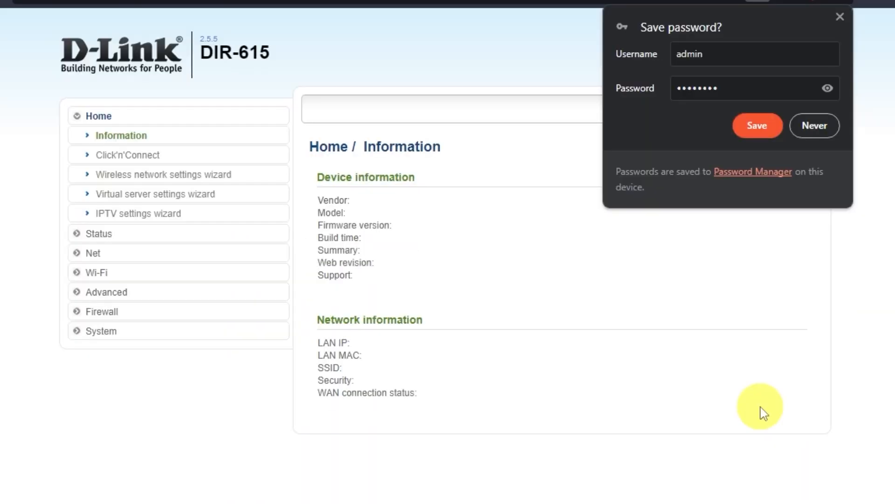
pyautogui.click(824, 124)
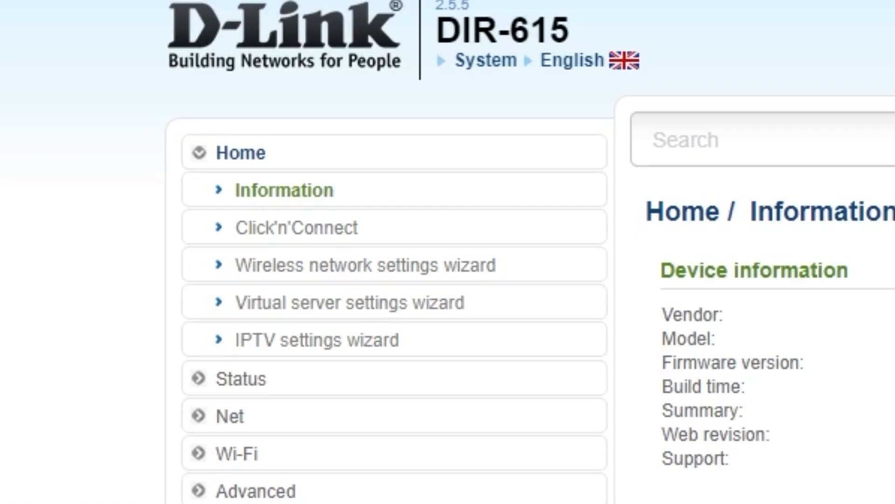
# - Start the Click'n'Connect wizard, select Dynamic IP as the connection type and continue to the connection settings
pyautogui.click(339, 227)
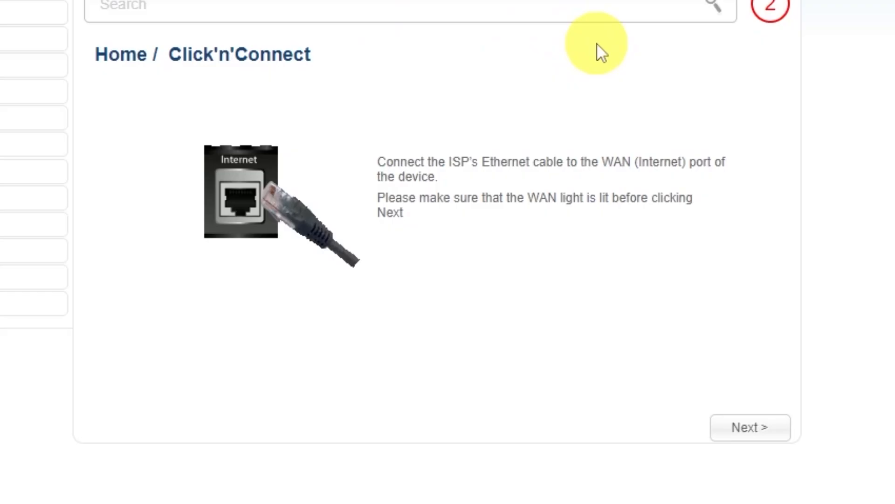
pyautogui.click(750, 428)
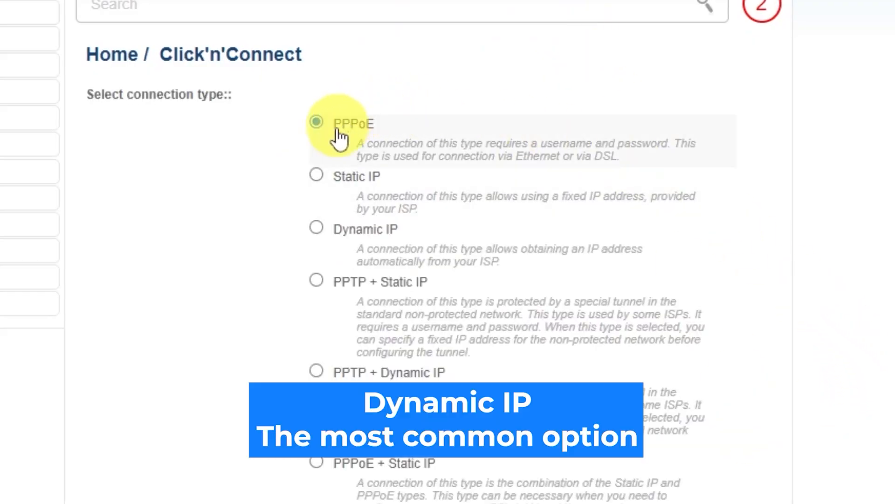
pyautogui.scroll(-2, 314, 334)
pyautogui.scroll(-2, 313, 343)
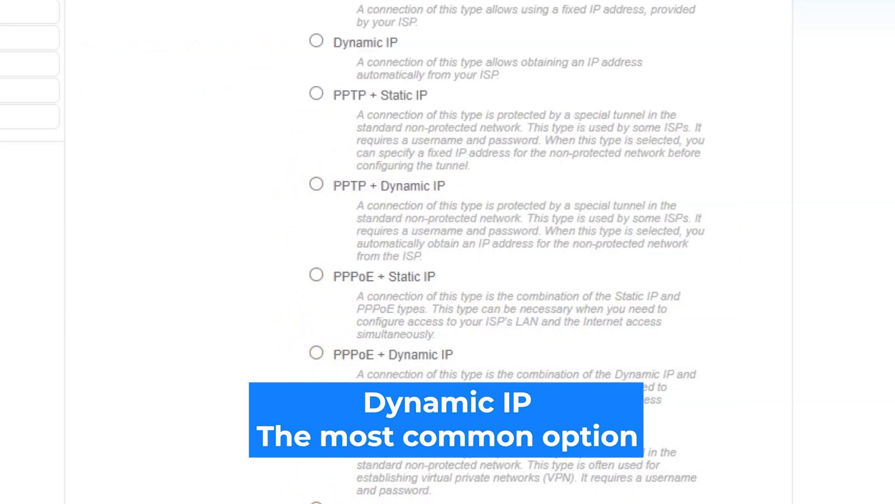
pyautogui.scroll(1, 429, 252)
pyautogui.scroll(1, 429, 252)
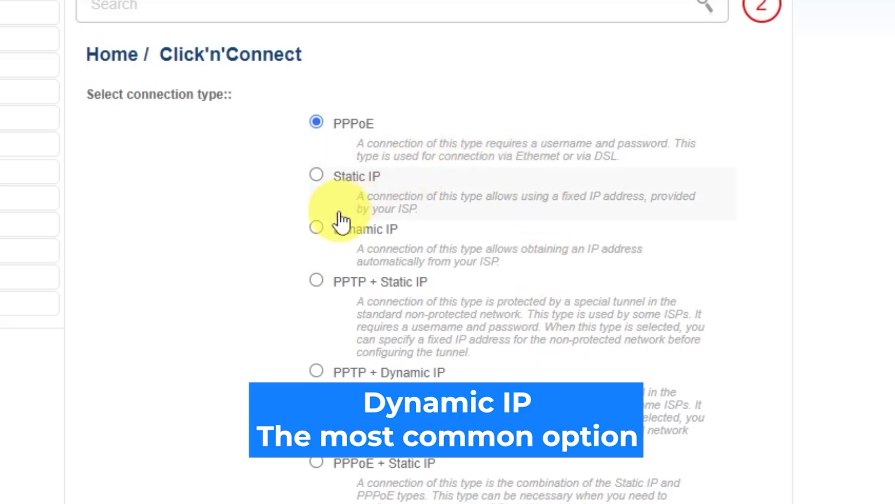
pyautogui.click(317, 227)
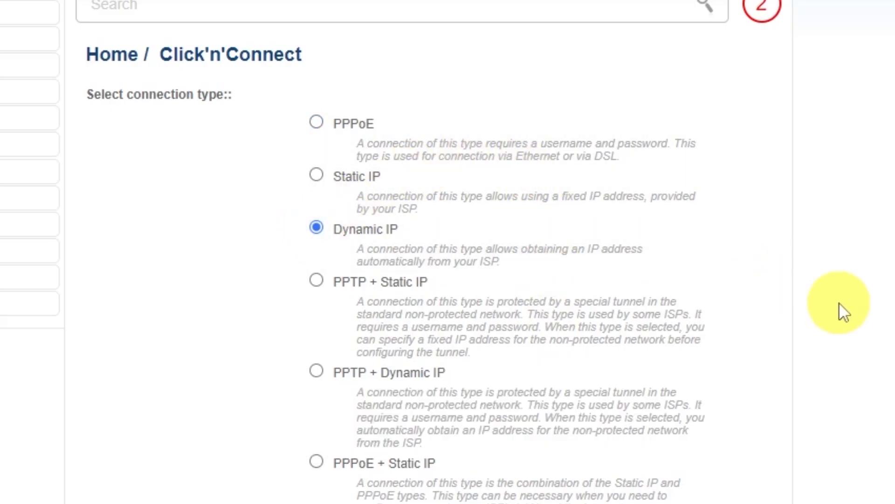
pyautogui.scroll(-3, 839, 301)
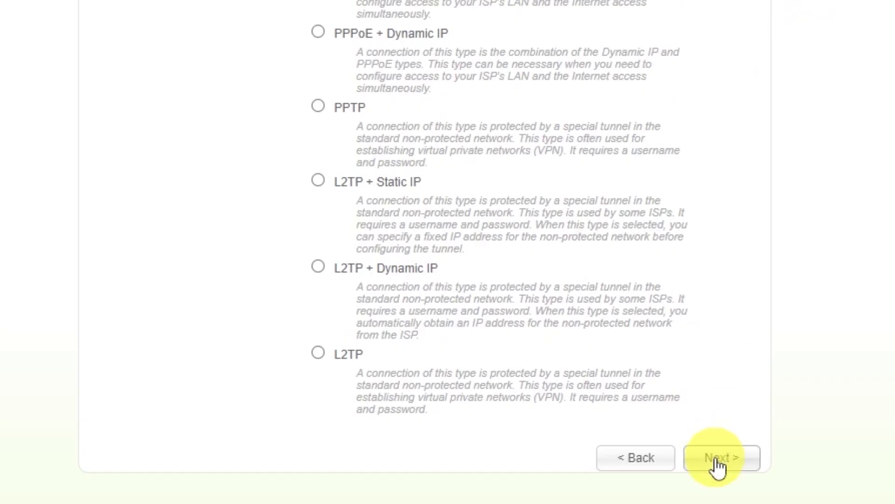
pyautogui.click(716, 459)
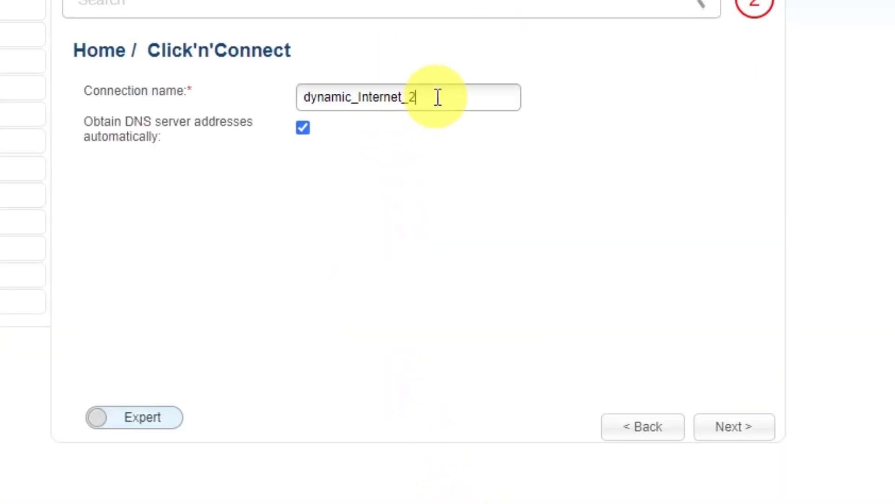
# - Name the connection "d-link wifi", keep automatic DNS server addresses and continue to the settings summary
pyautogui.moveTo(438, 96); pyautogui.dragTo(275, 96)
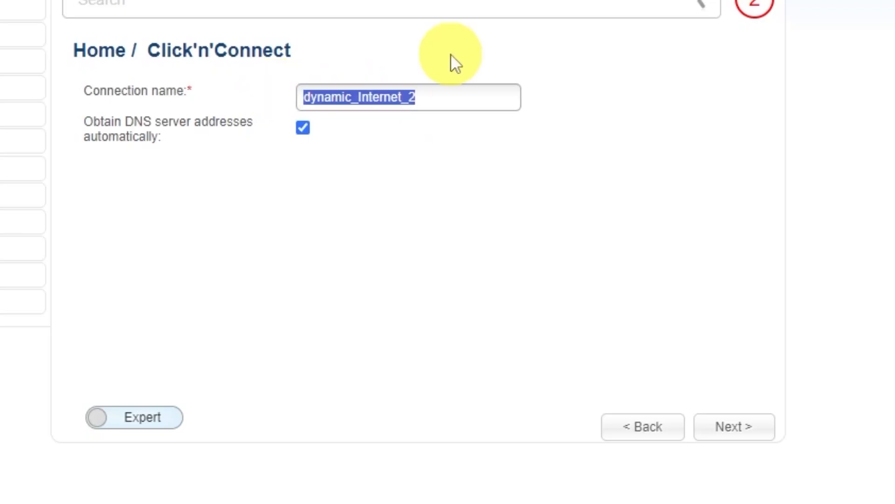
pyautogui.write('d0-')
pyautogui.press('BackSpace')
pyautogui.press('BackSpace')
pyautogui.write('-link')
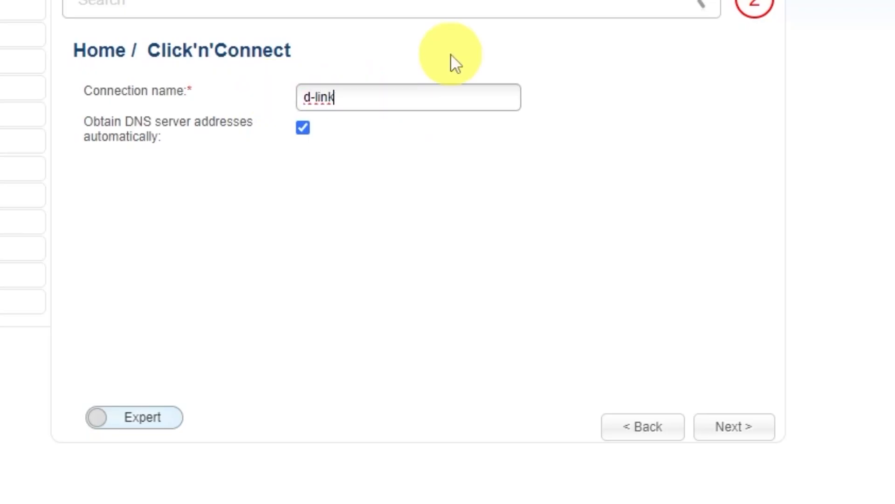
pyautogui.write(' wifi')
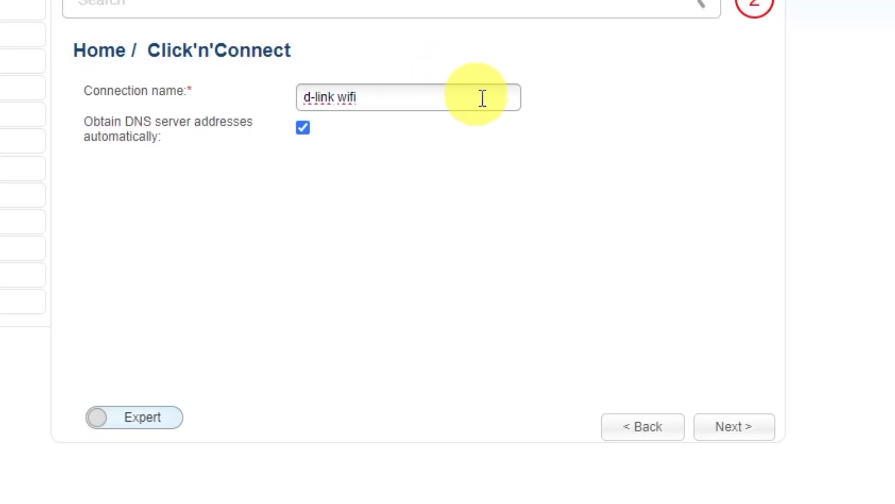
pyautogui.click(742, 427)
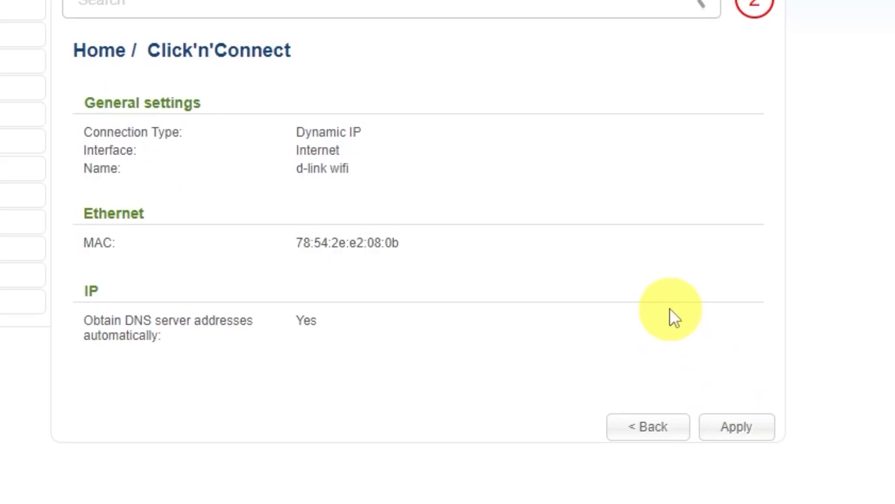
# - Apply the connection settings, agree to replace the existing connection and dismiss the connection message
pyautogui.click(742, 424)
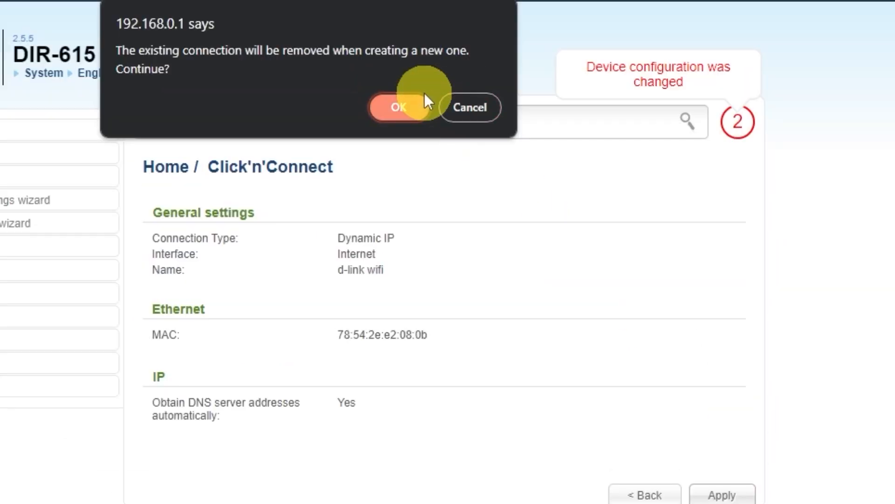
pyautogui.click(389, 64)
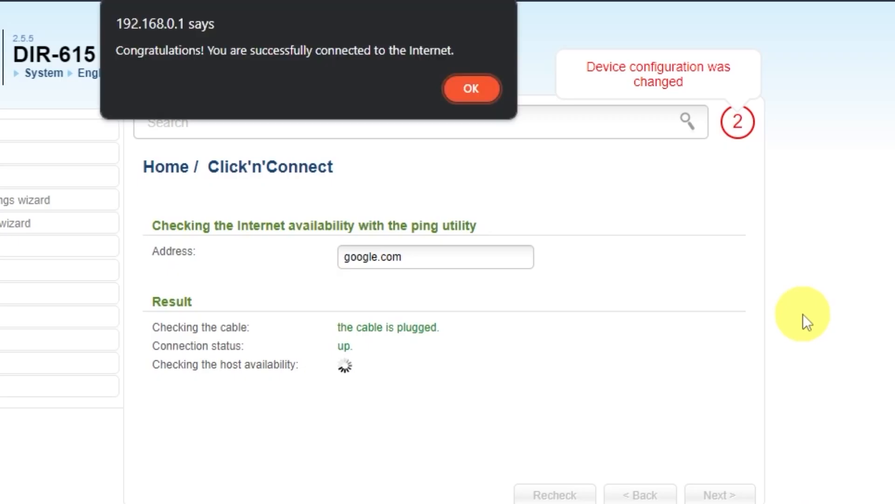
pyautogui.click(468, 94)
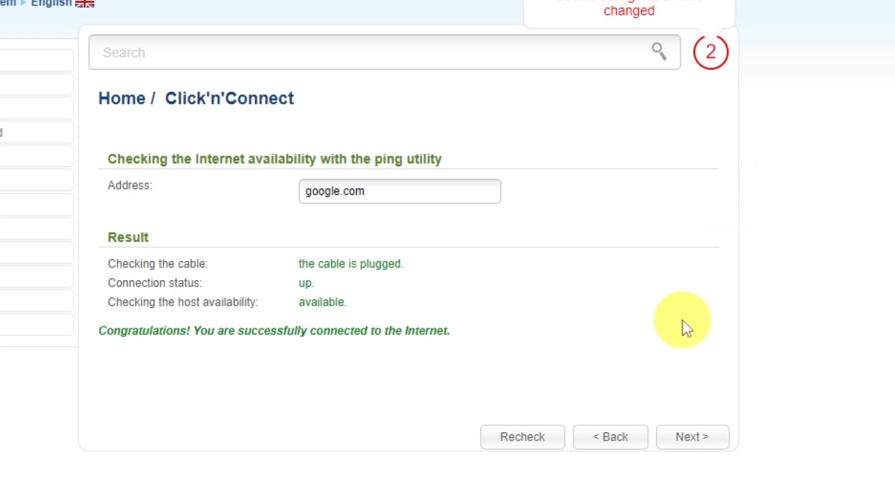
# - Proceed to the wireless setup, keep Access point as the operating mode and continue to the network name
pyautogui.click(692, 437)
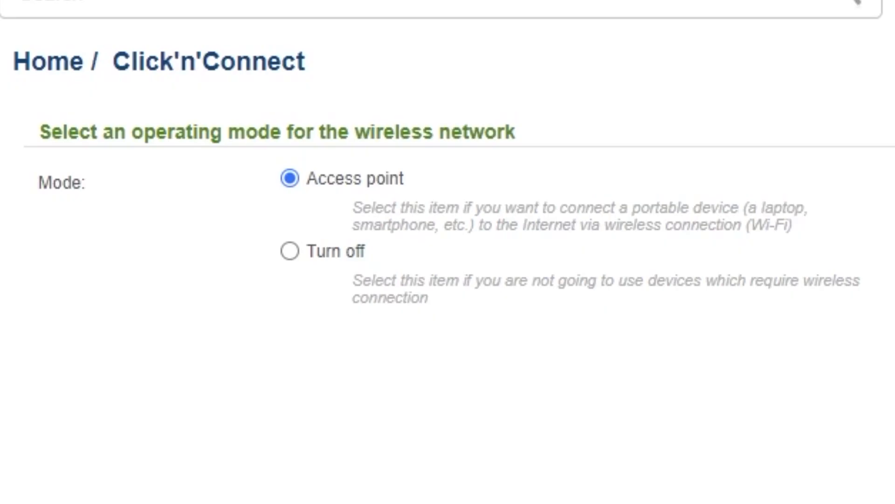
pyautogui.click(700, 431)
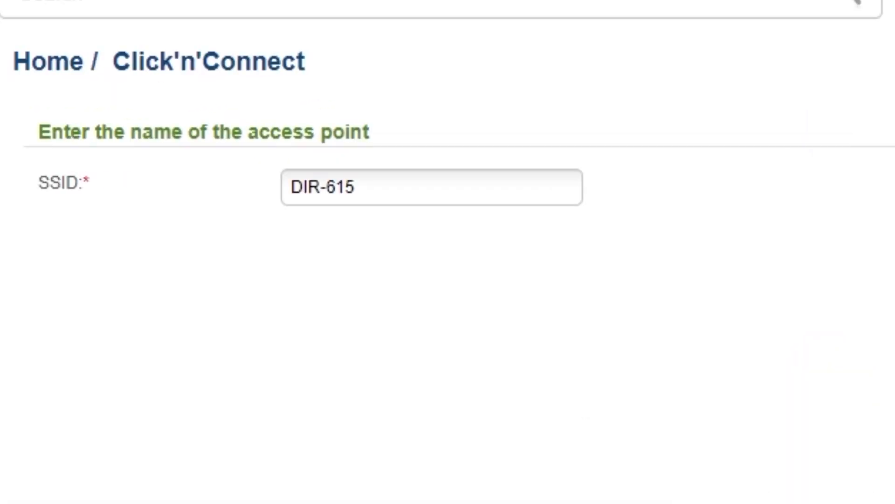
# - Keep DIR-615 as the access point's SSID and continue to the security mode
pyautogui.click(381, 182)
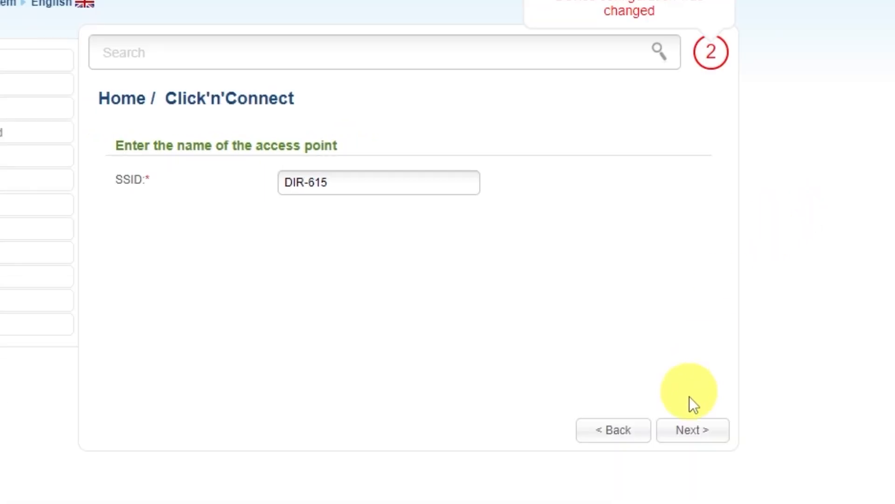
pyautogui.click(690, 431)
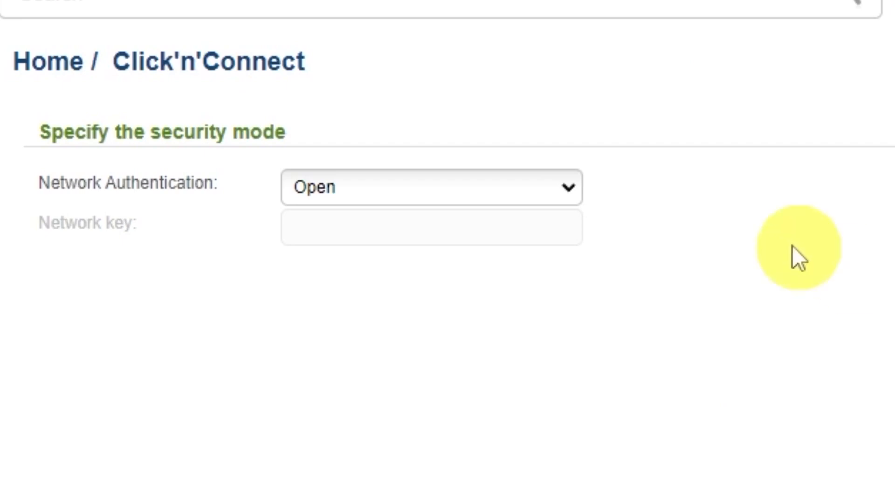
# - Set the network authentication to Protected, enter the Wi-Fi network key and apply the wireless settings
pyautogui.click(566, 193)
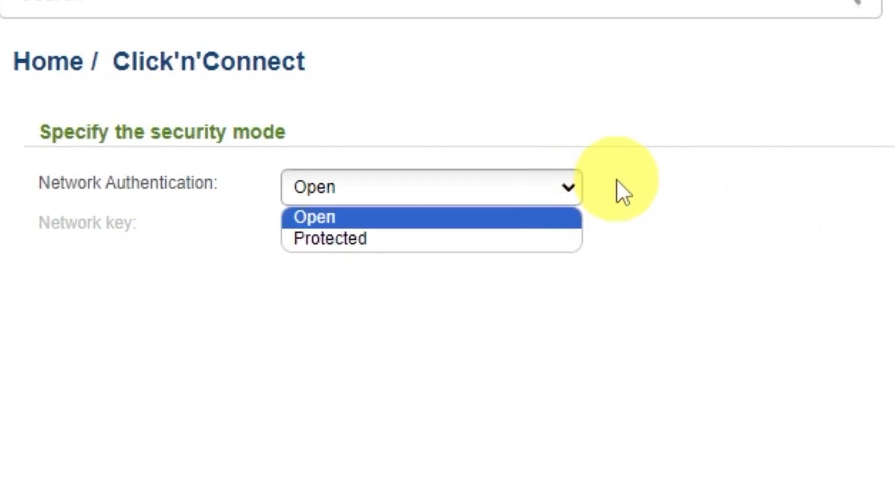
pyautogui.click(483, 225)
pyautogui.write('12345678')
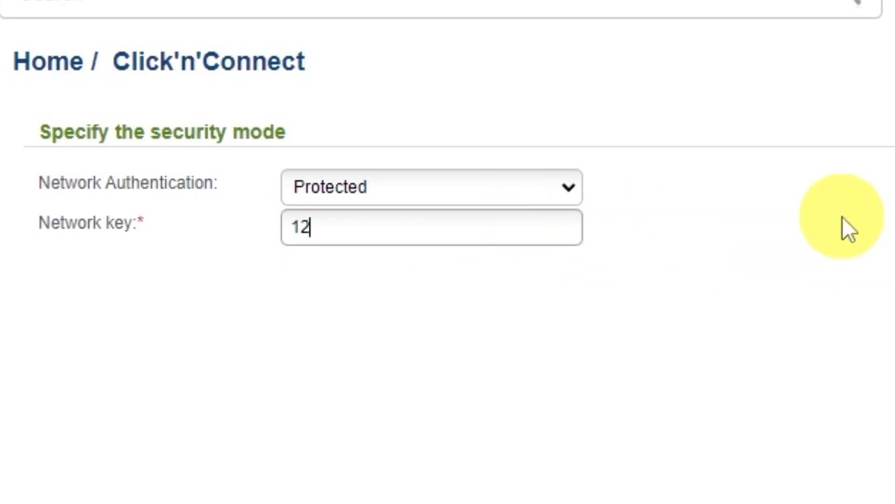
pyautogui.write('9')
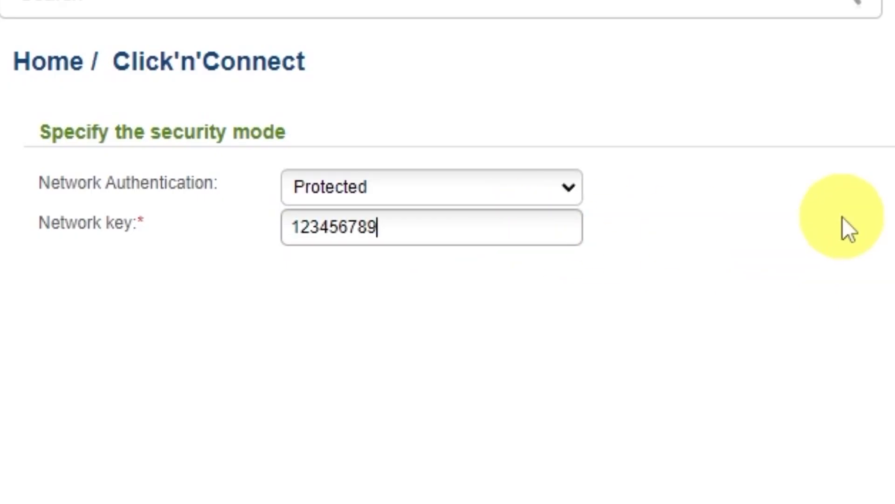
pyautogui.click(706, 430)
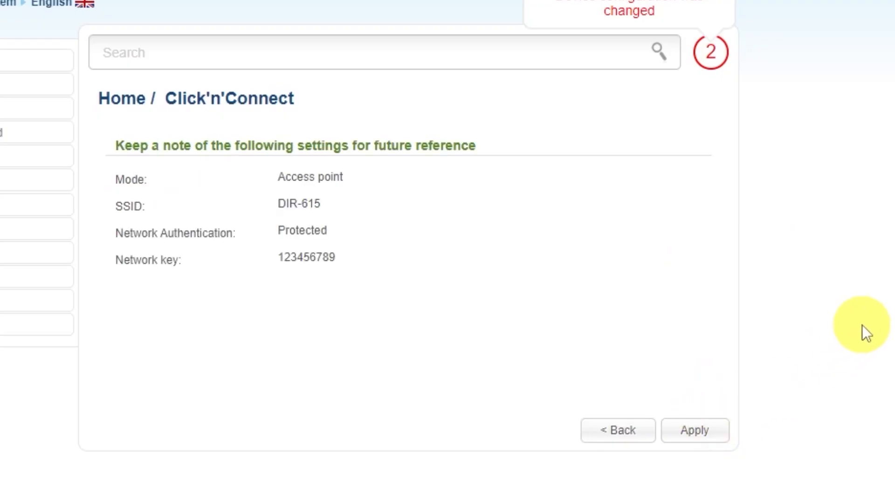
pyautogui.click(694, 430)
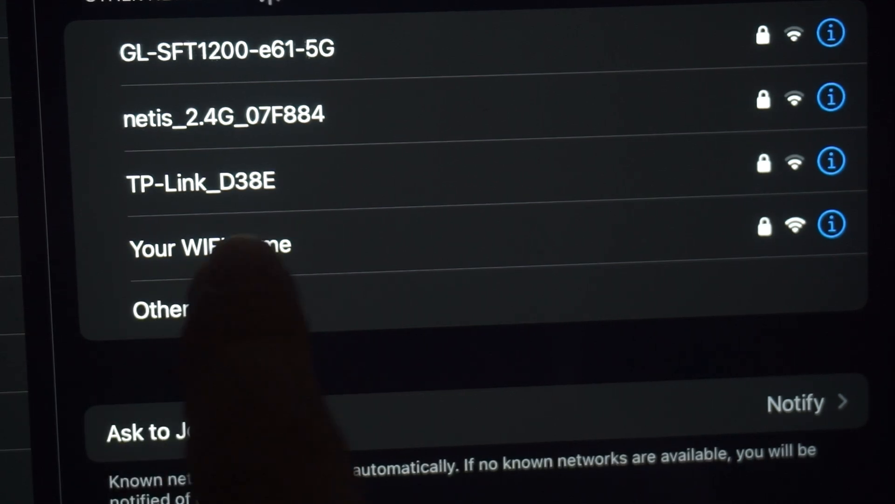
pyautogui.click(252, 247)
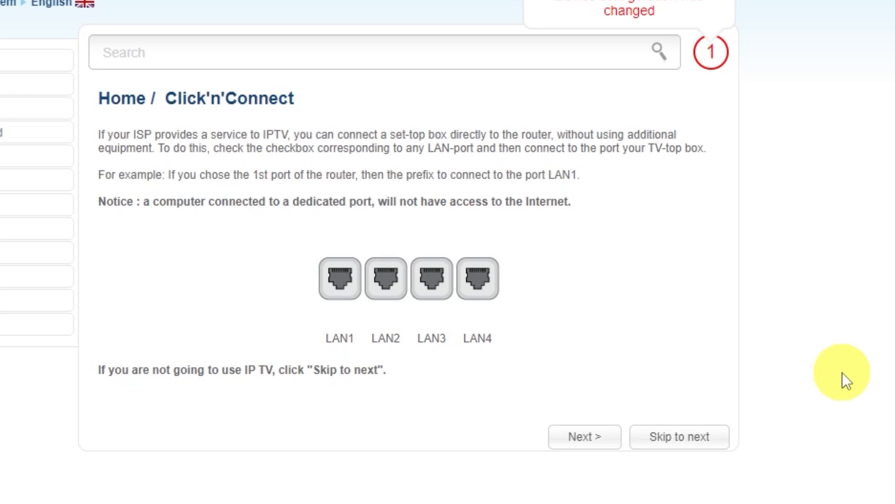
# - Skip the IPTV port assignment, apply the settings to complete the wizard and dismiss the completion message
pyautogui.click(675, 438)
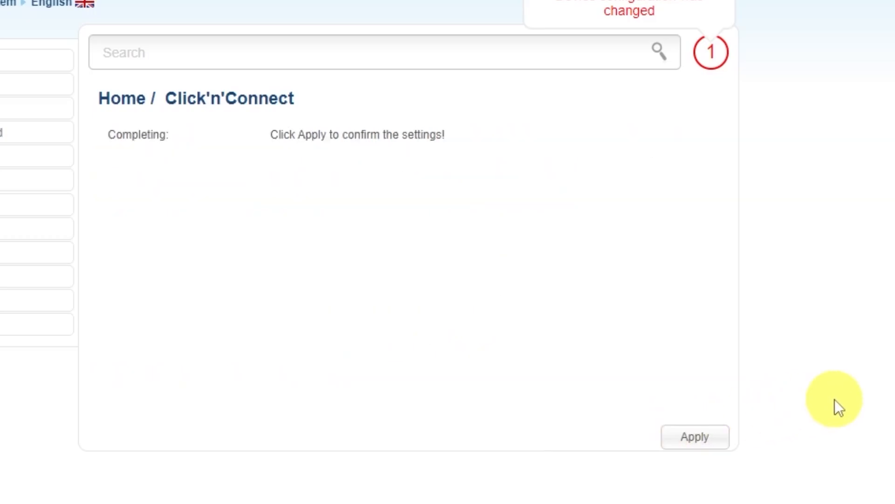
pyautogui.click(698, 434)
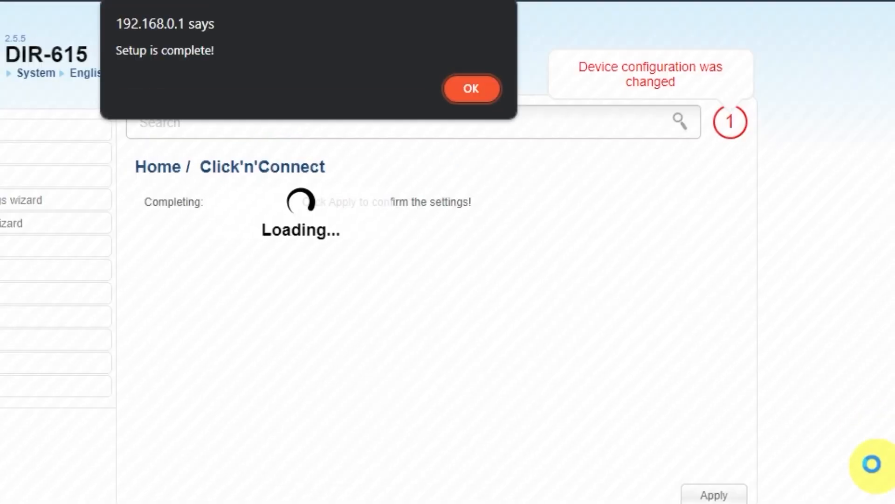
pyautogui.click(479, 92)
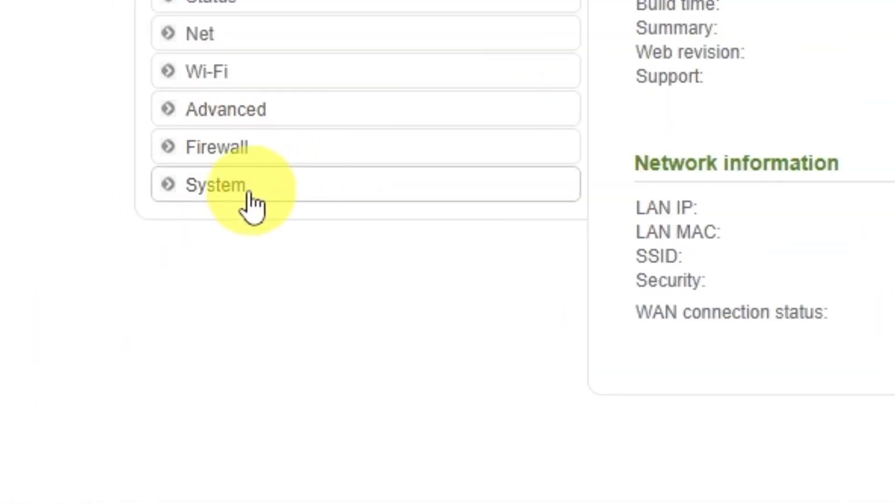
# - Save the current settings on the System Configuration page and reboot the router, agreeing to continue
pyautogui.click(252, 205)
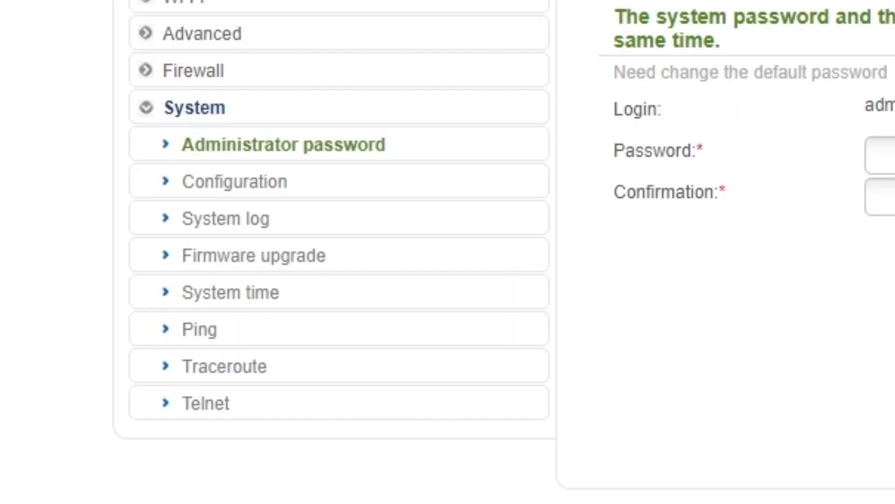
pyautogui.click(240, 191)
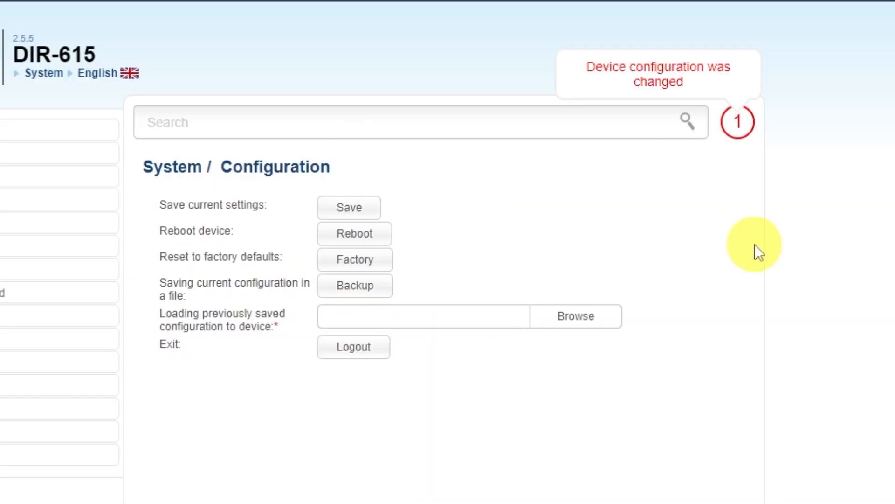
pyautogui.click(344, 205)
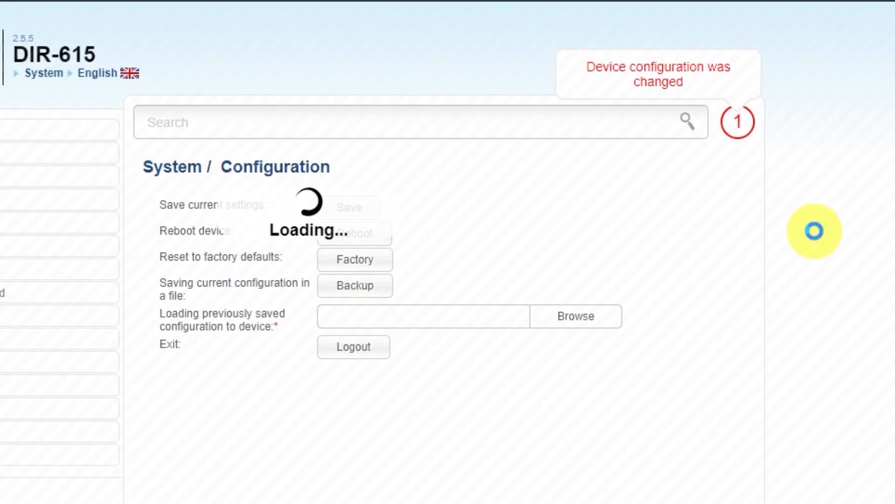
pyautogui.click(467, 89)
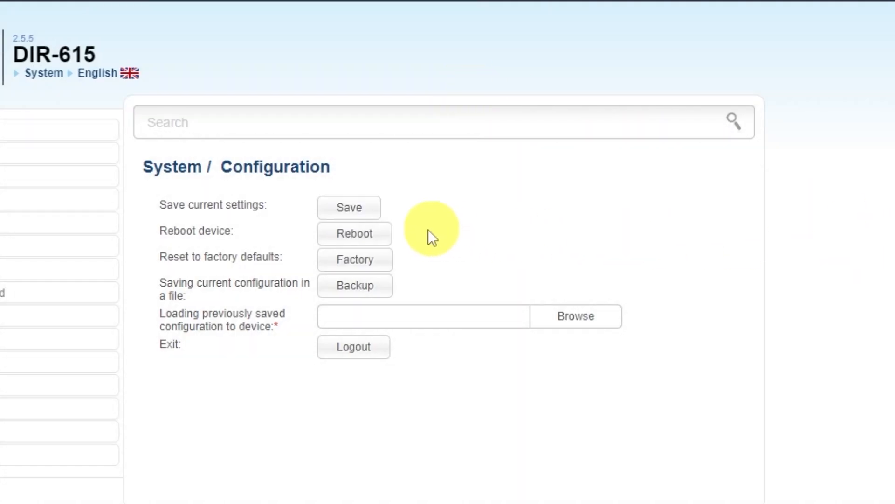
pyautogui.click(372, 239)
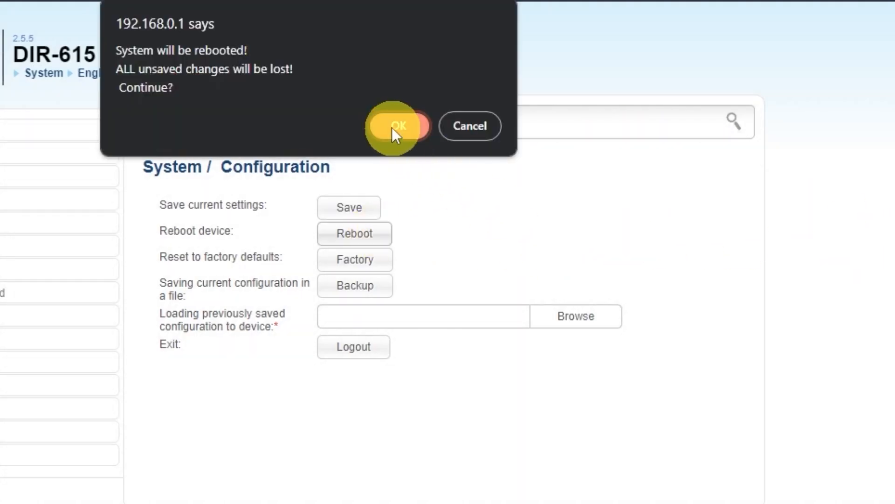
pyautogui.click(397, 126)
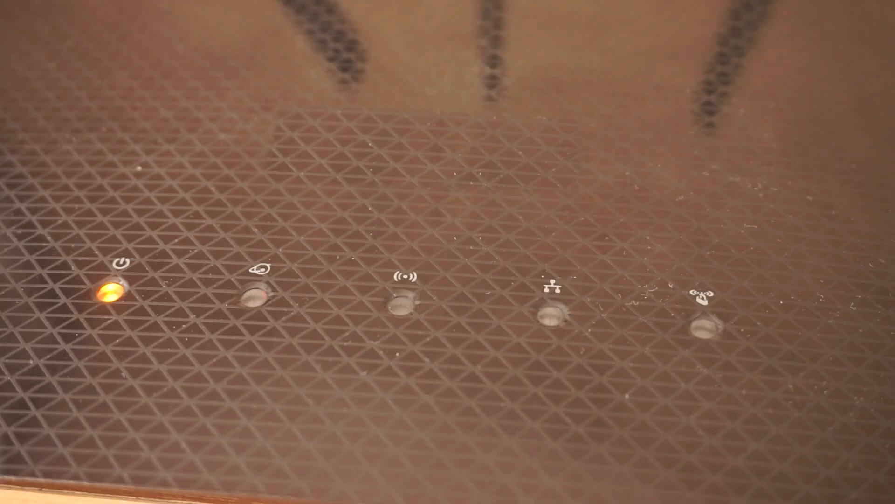